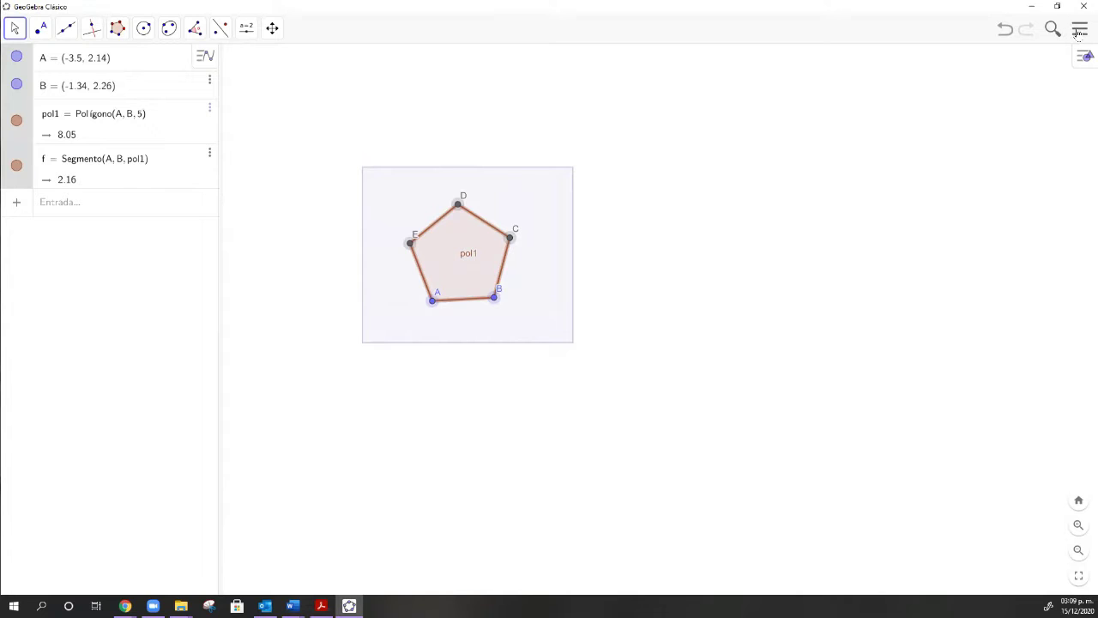
- Export the selected region around the pentagon as an image file named IMAGEN1 on the desktop
{"action": "left_click", "coordinate": [1079, 30]}
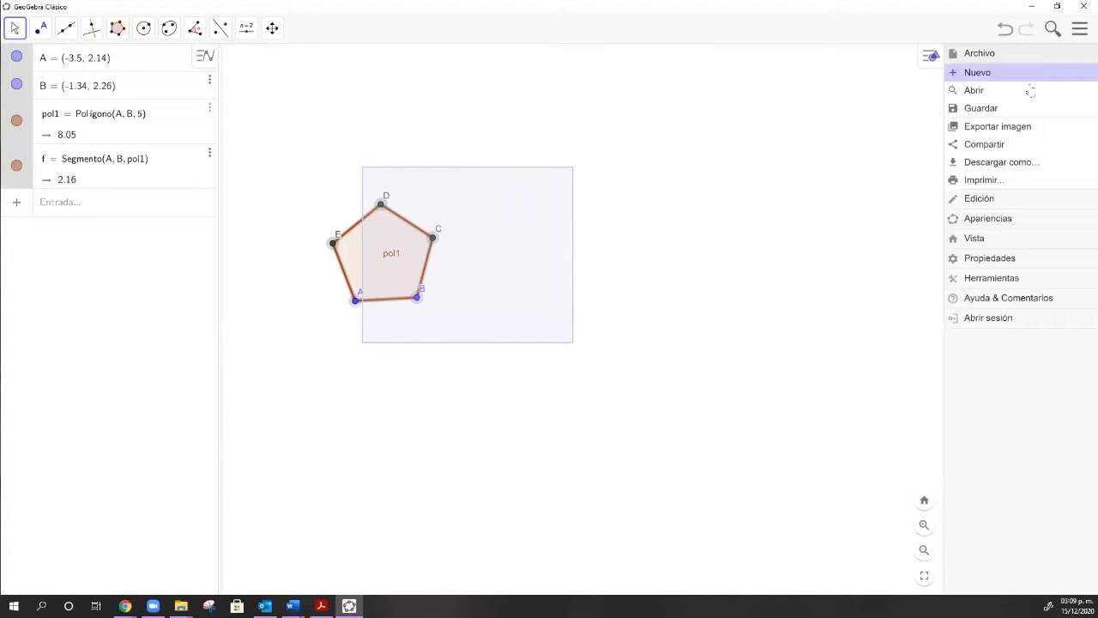
{"action": "left_click", "coordinate": [986, 129]}
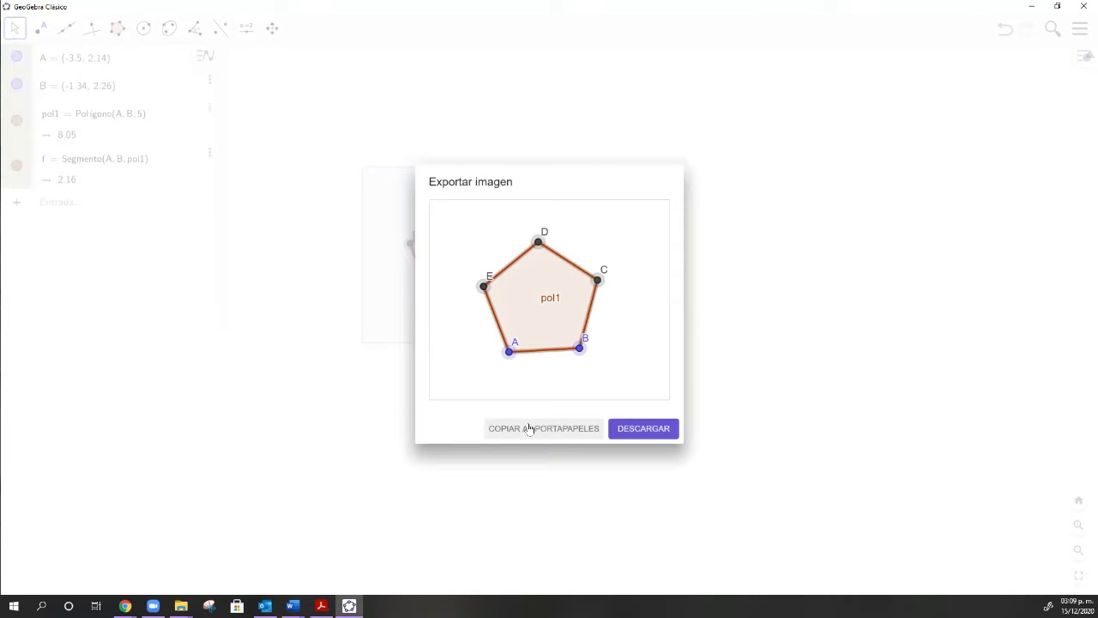
{"action": "left_click", "coordinate": [628, 432]}
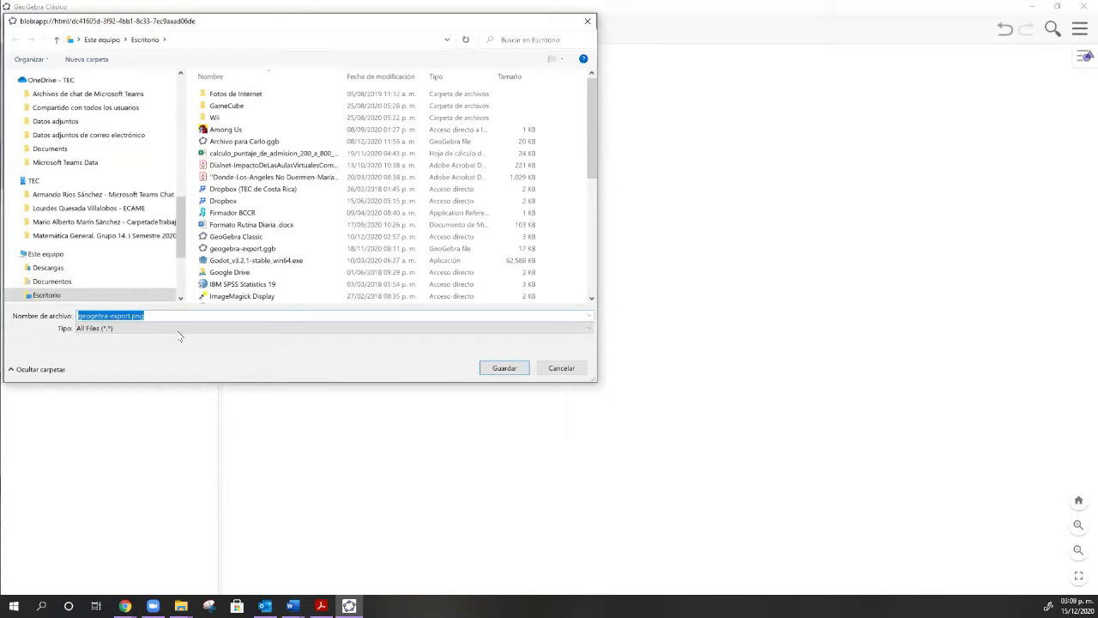
{"action": "left_click", "coordinate": [129, 315]}
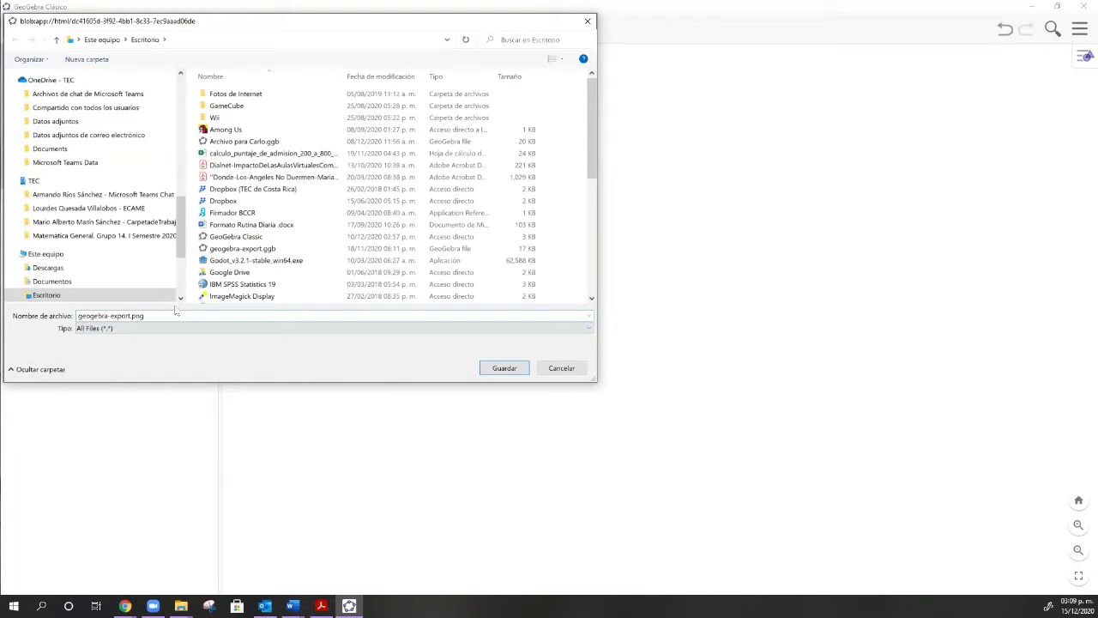
{"action": "key", "text": "shift+Left"}
{"action": "key", "text": "shift+Left"}
{"action": "key", "text": "shift+Left"}
{"action": "key", "text": "shift+Left"}
{"action": "key", "text": "shift+Left"}
{"action": "key", "text": "shift+Left"}
{"action": "key", "text": "shift+Left"}
{"action": "key", "text": "shift+Left"}
{"action": "key", "text": "shift+Left"}
{"action": "key", "text": "shift+Left"}
{"action": "key", "text": "shift+Left"}
{"action": "key", "text": "shift+Left"}
{"action": "key", "text": "shift+Left"}
{"action": "key", "text": "shift+Left"}
{"action": "key", "text": "shift+Left"}
{"action": "key", "text": "shift+Left"}
{"action": "type", "text": "IMAGEN1"}
{"action": "left_click", "coordinate": [499, 369]}
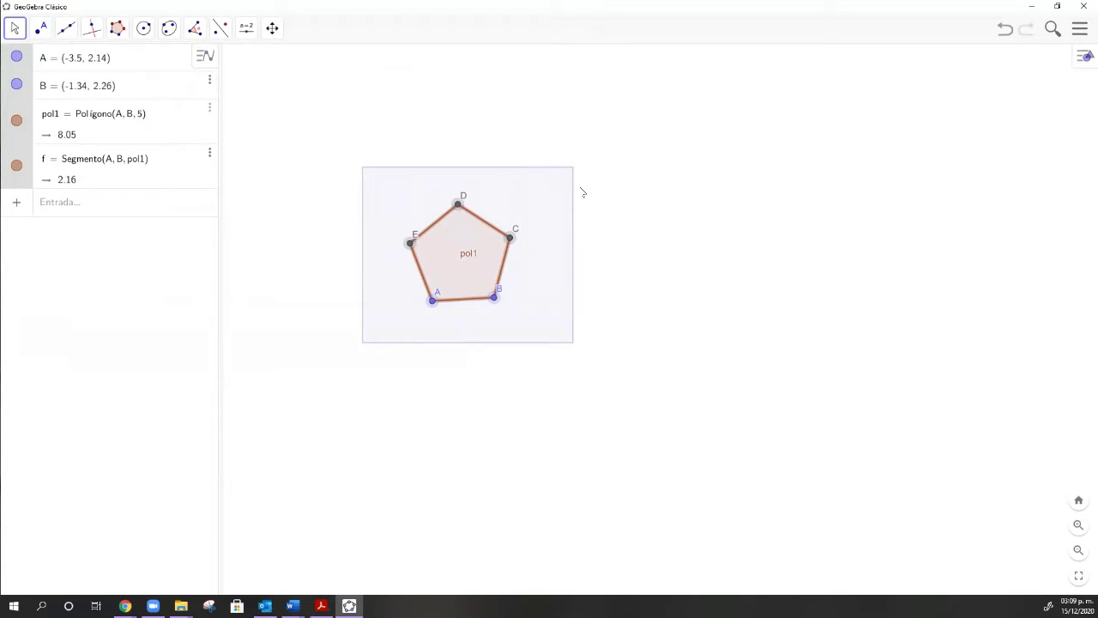
- Redraw the export selection rectangle around the whole pentagon, including its vertex labels
{"action": "left_click", "coordinate": [1070, 32]}
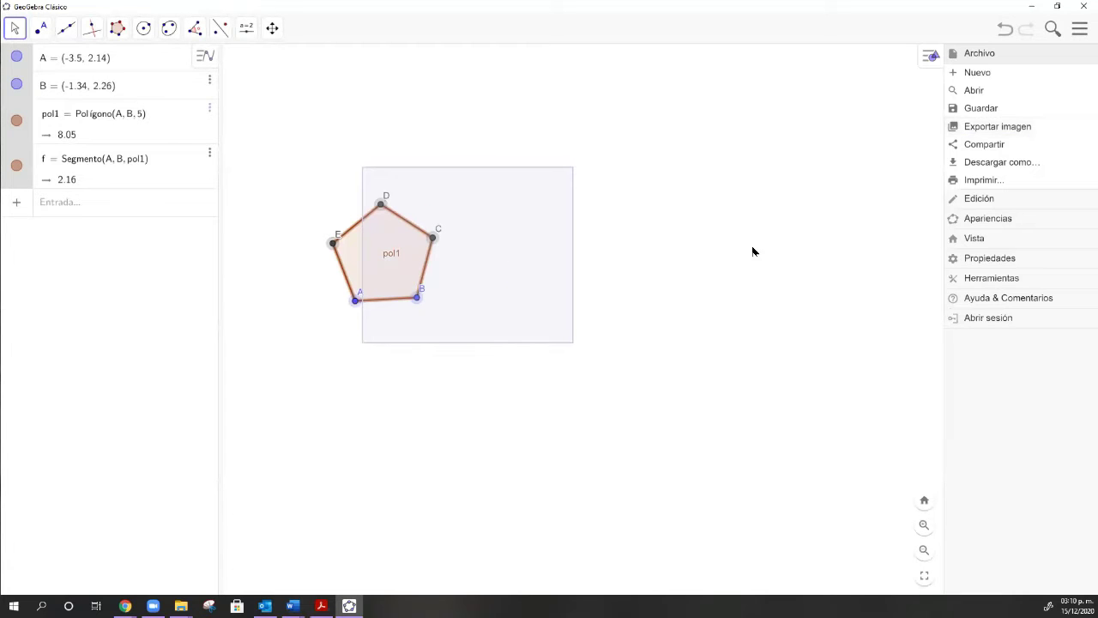
{"action": "left_click", "coordinate": [617, 254]}
{"action": "left_click_drag", "start_coordinate": [369, 154], "coordinate": [542, 340]}
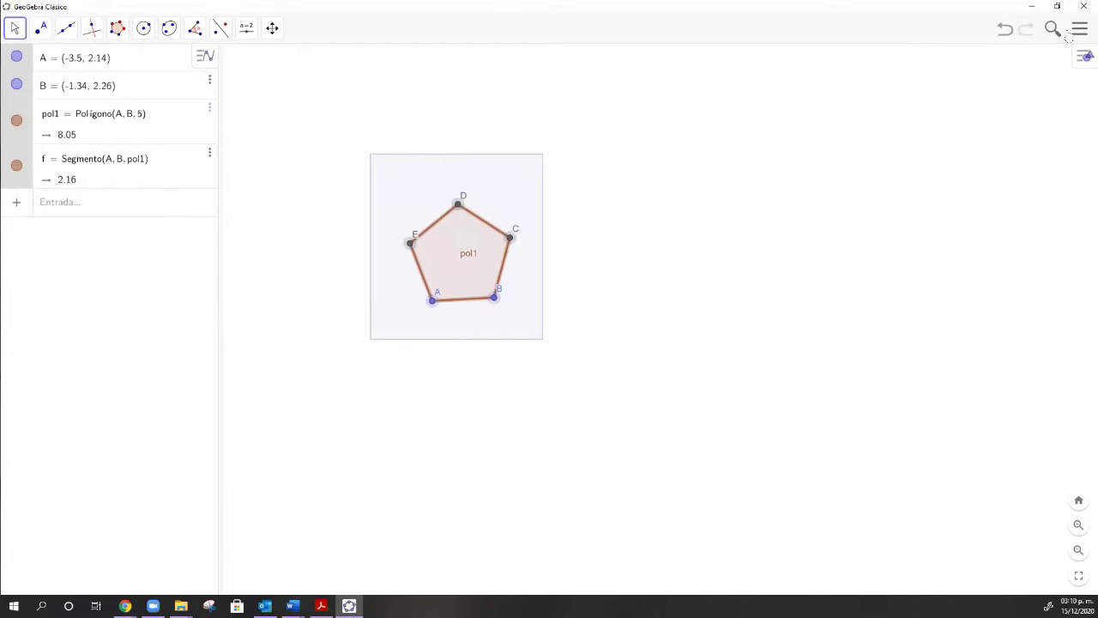
- Download the construction as a GeoGebra file named PENTAGONO.ggb on the desktop
{"action": "left_click", "coordinate": [1077, 30]}
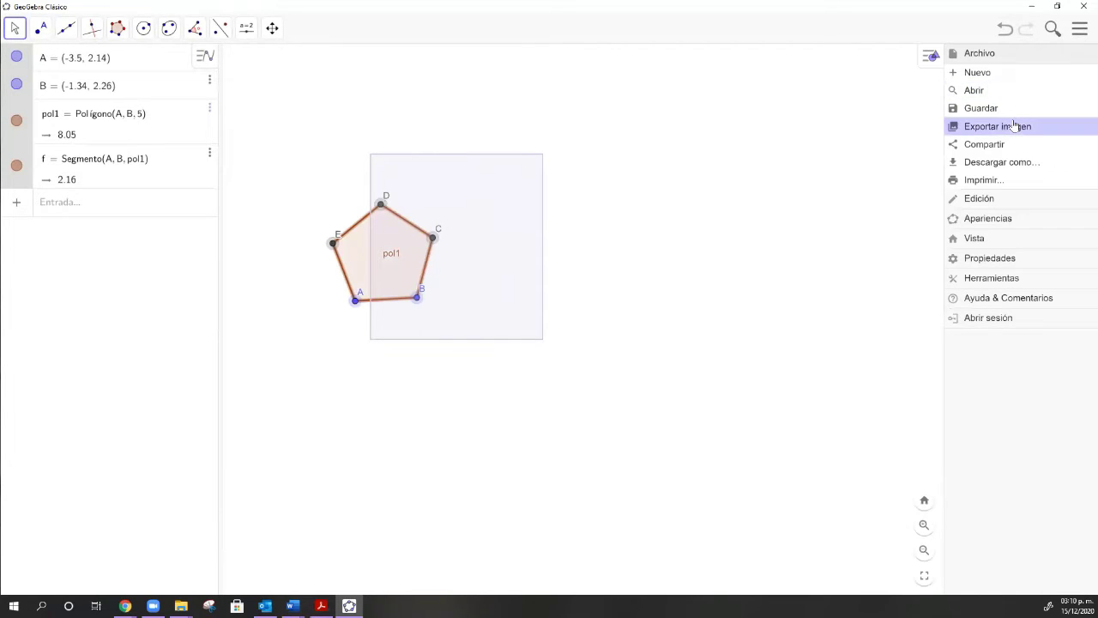
{"action": "left_click", "coordinate": [1004, 163]}
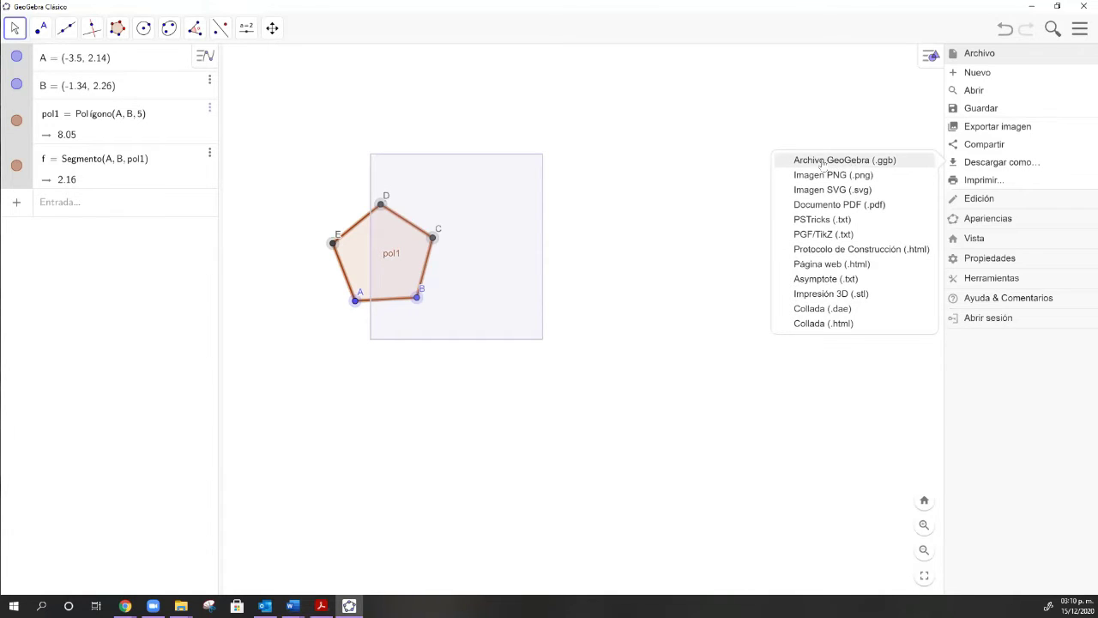
{"action": "left_click", "coordinate": [822, 161]}
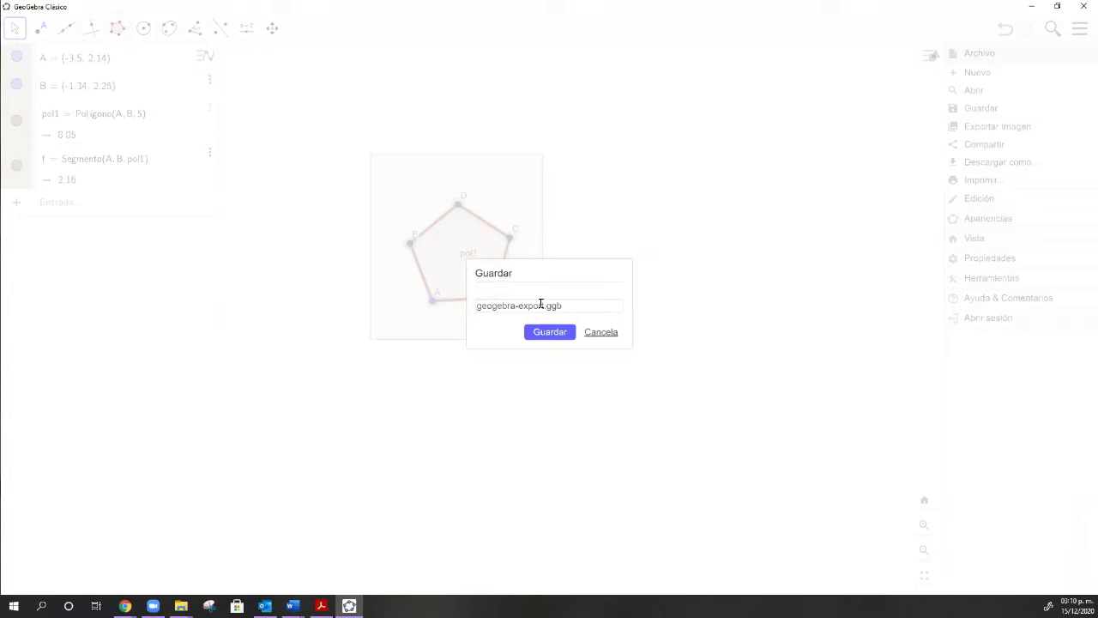
{"action": "left_click", "coordinate": [538, 302]}
{"action": "key", "text": "shift+Left"}
{"action": "key", "text": "shift+Left"}
{"action": "key", "text": "shift+Left"}
{"action": "key", "text": "shift+Left"}
{"action": "key", "text": "shift+Left"}
{"action": "key", "text": "shift+Left"}
{"action": "key", "text": "shift+Left"}
{"action": "key", "text": "shift+Left"}
{"action": "key", "text": "shift+Left"}
{"action": "key", "text": "shift+Left"}
{"action": "key", "text": "shift+Left"}
{"action": "key", "text": "shift+Left"}
{"action": "key", "text": "shift+Left"}
{"action": "key", "text": "shift+Left"}
{"action": "key", "text": "shift+Left"}
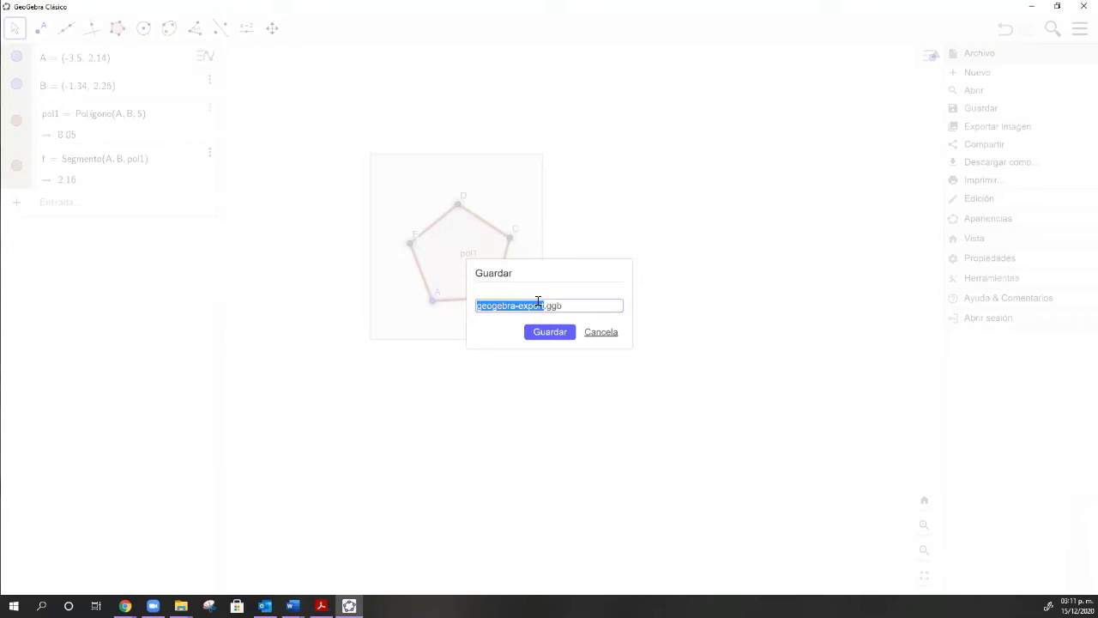
{"action": "type", "text": "Pentag"}
{"action": "key", "text": "BackSpace"}
{"action": "key", "text": "BackSpace"}
{"action": "key", "text": "BackSpace"}
{"action": "key", "text": "BackSpace"}
{"action": "key", "text": "BackSpace"}
{"action": "key", "text": "BackSpace"}
{"action": "type", "text": "ARCHI"}
{"action": "key", "text": "BackSpace"}
{"action": "key", "text": "BackSpace"}
{"action": "key", "text": "BackSpace"}
{"action": "key", "text": "BackSpace"}
{"action": "key", "text": "BackSpace"}
{"action": "type", "text": "PENTAGONO"}
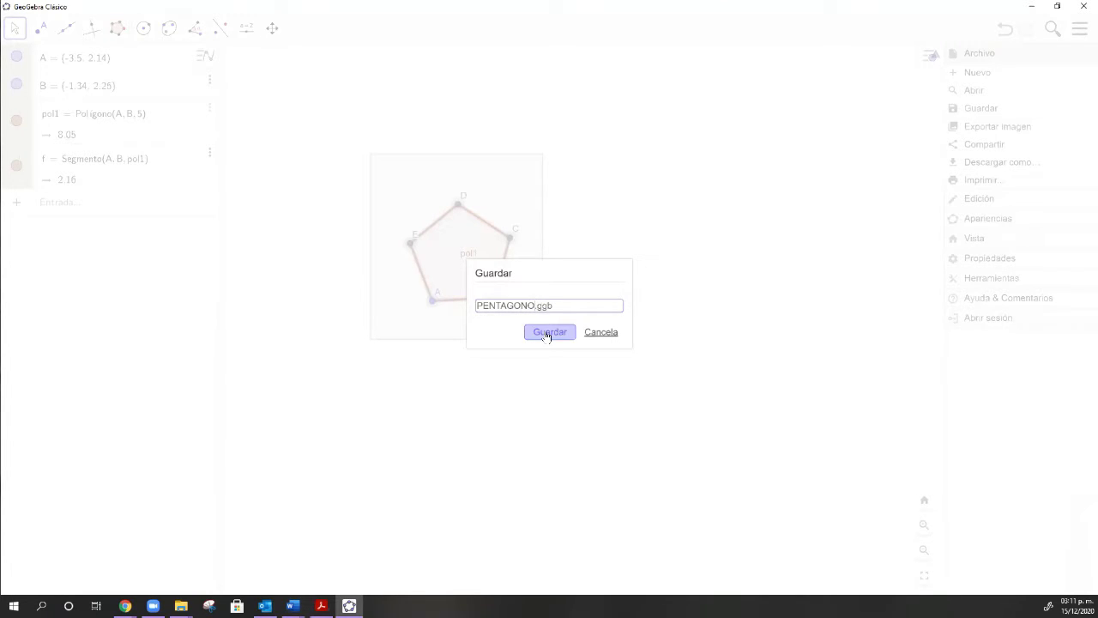
{"action": "left_click", "coordinate": [547, 334]}
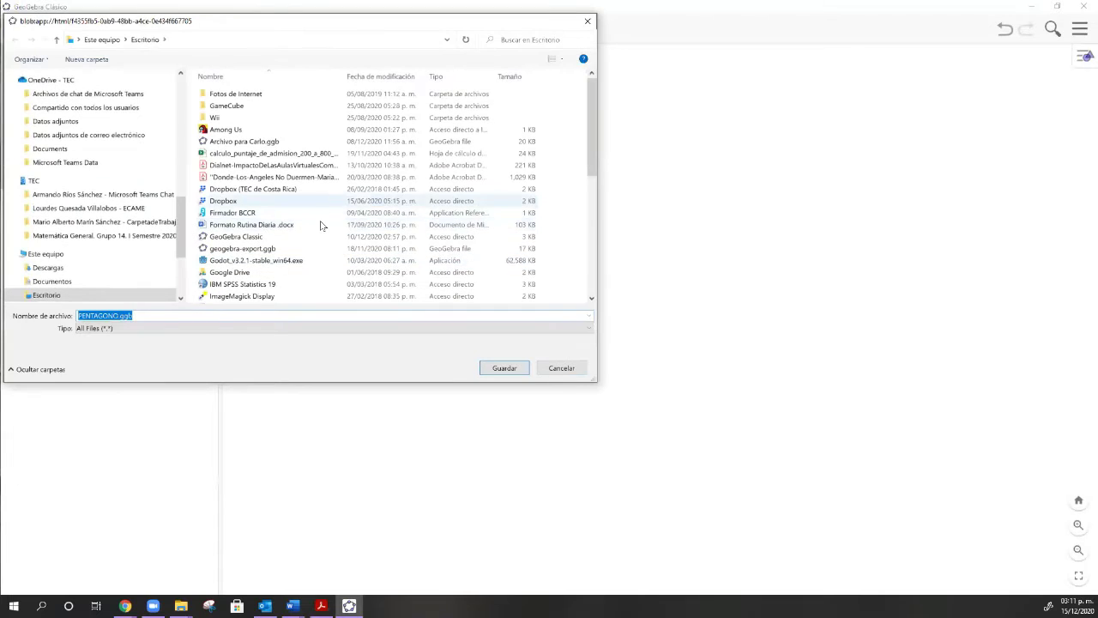
{"action": "left_click", "coordinate": [503, 368]}
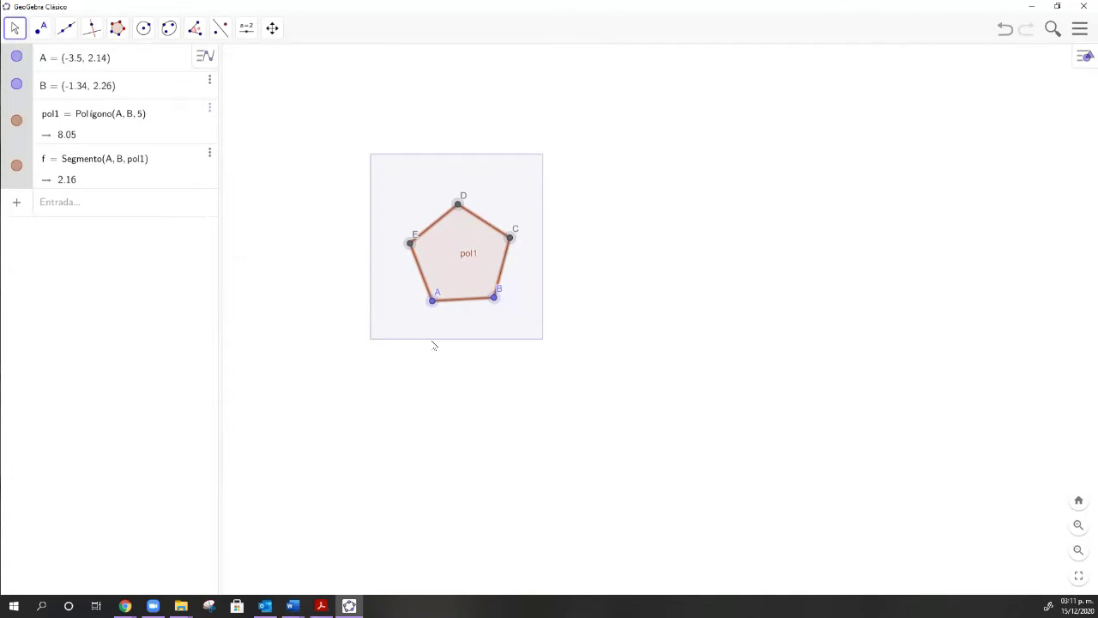
- Export the selected pentagon region as an SVG image named IMAGEN2.svg on the desktop
{"action": "left_click", "coordinate": [1078, 31]}
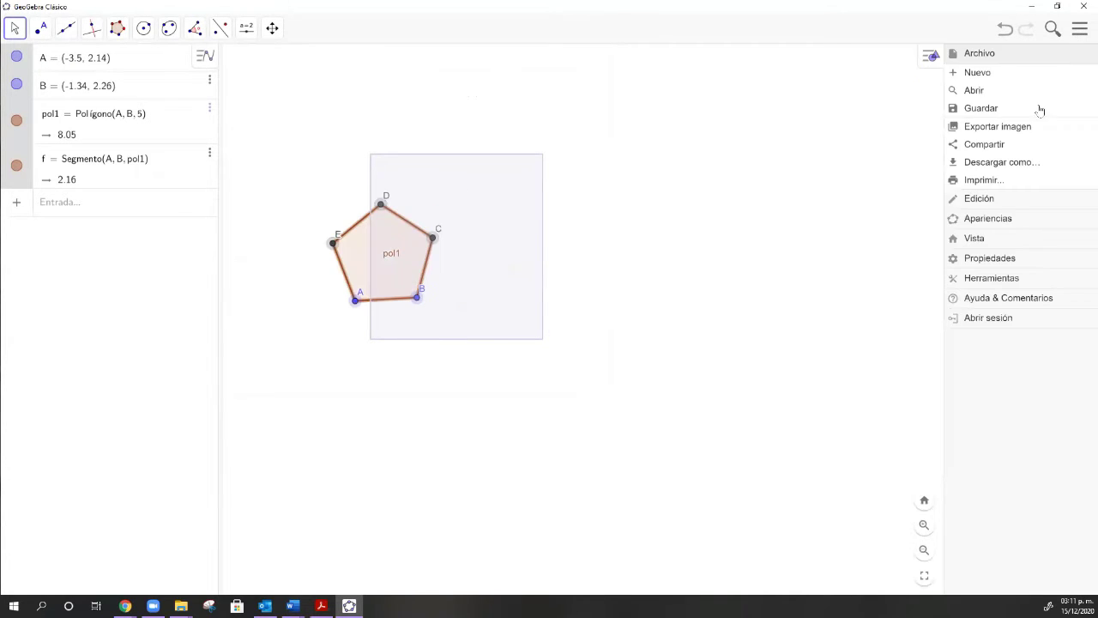
{"action": "left_click", "coordinate": [1002, 162]}
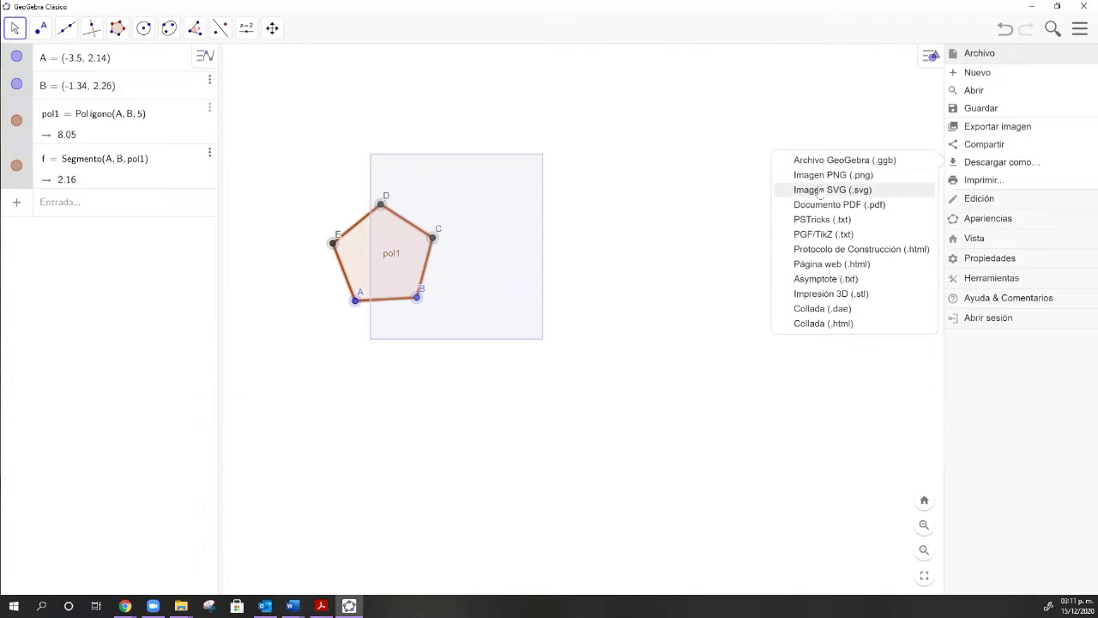
{"action": "left_click", "coordinate": [821, 190]}
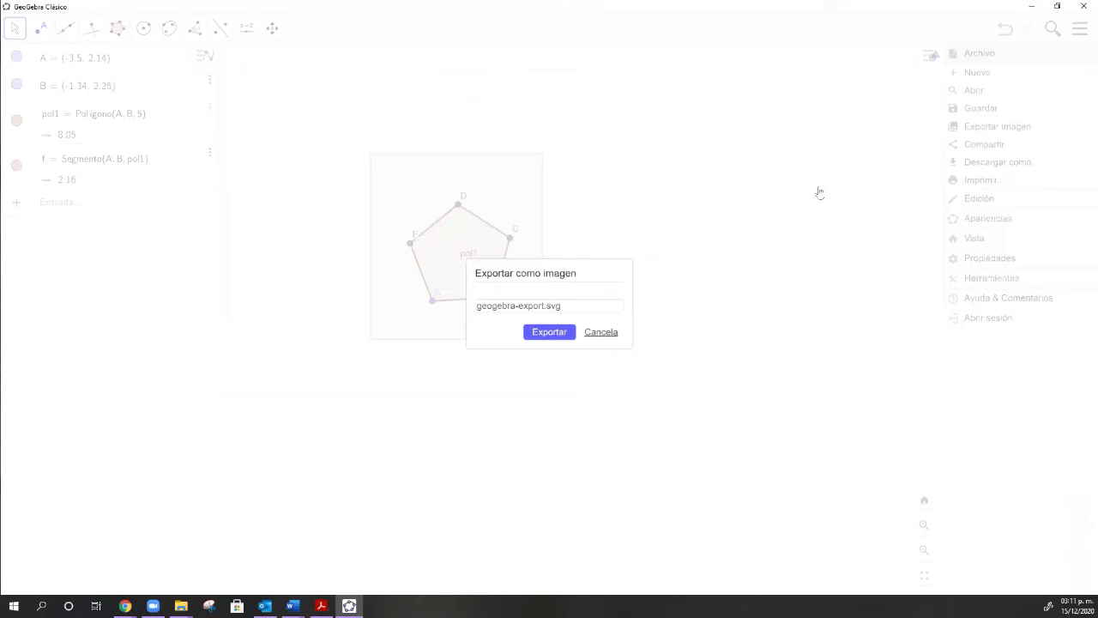
{"action": "left_click_drag", "start_coordinate": [544, 302], "coordinate": [438, 300]}
{"action": "type", "text": "IMAGEN2"}
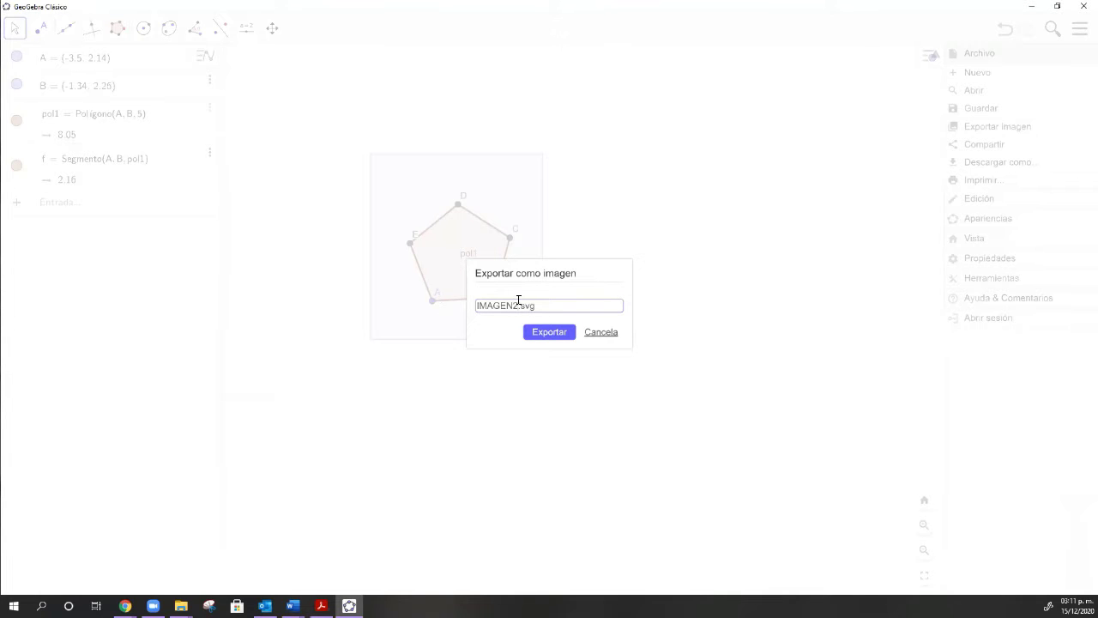
{"action": "left_click", "coordinate": [556, 331]}
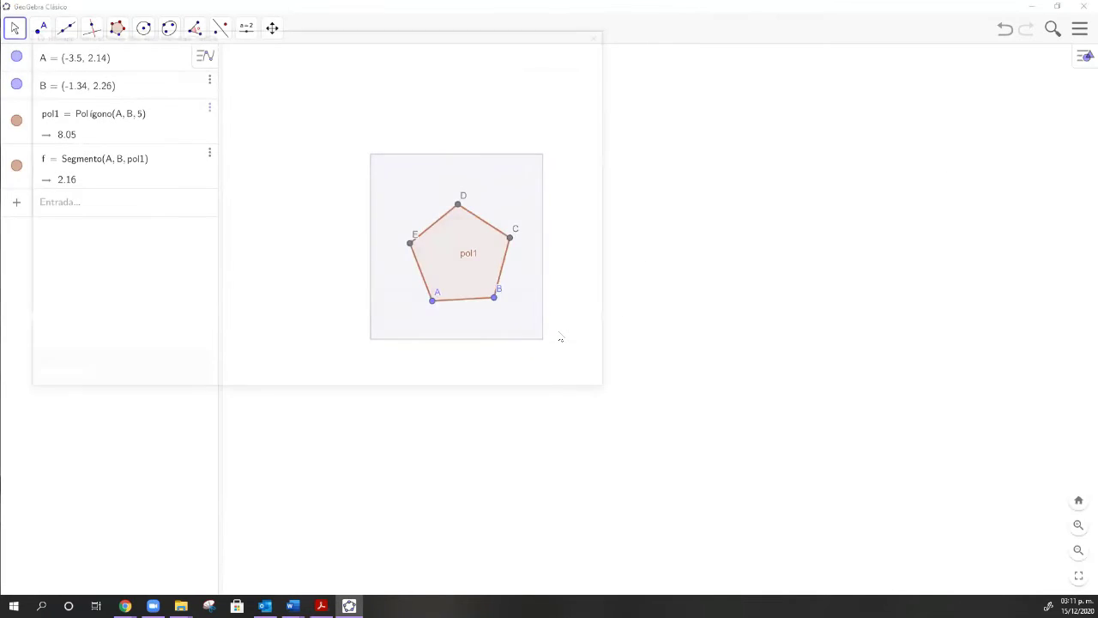
{"action": "left_click", "coordinate": [491, 373]}
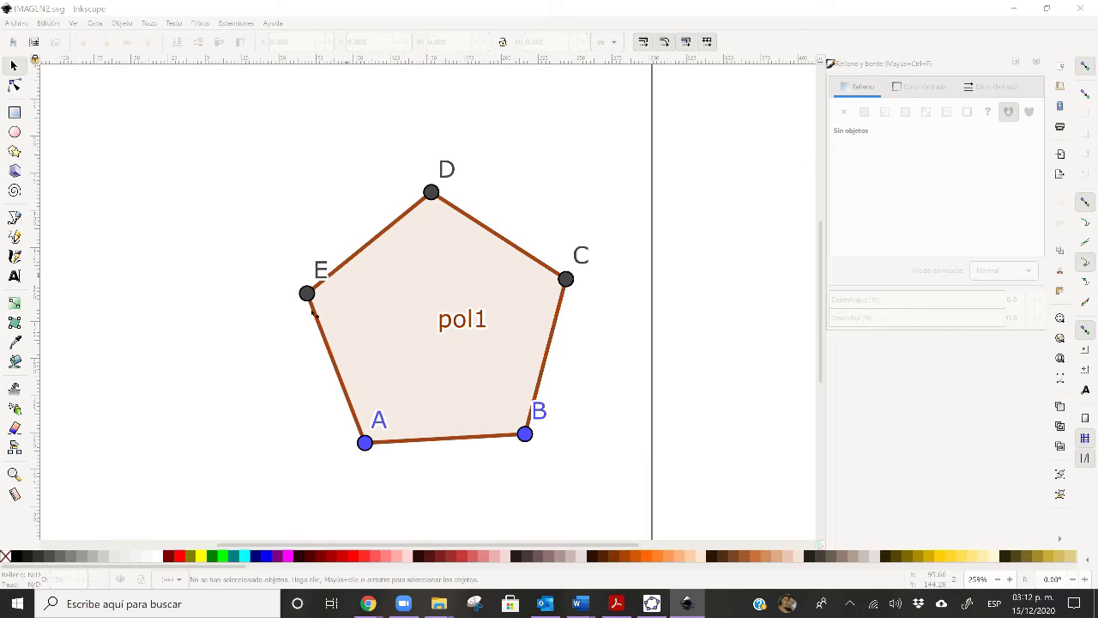
- In Inkscape, select the imported pentagon drawing and examine its line sharpness at different magnifications
{"action": "left_click", "coordinate": [326, 176]}
{"action": "scroll", "coordinate": [295, 193], "scroll_direction": "down", "scroll_amount": 3}
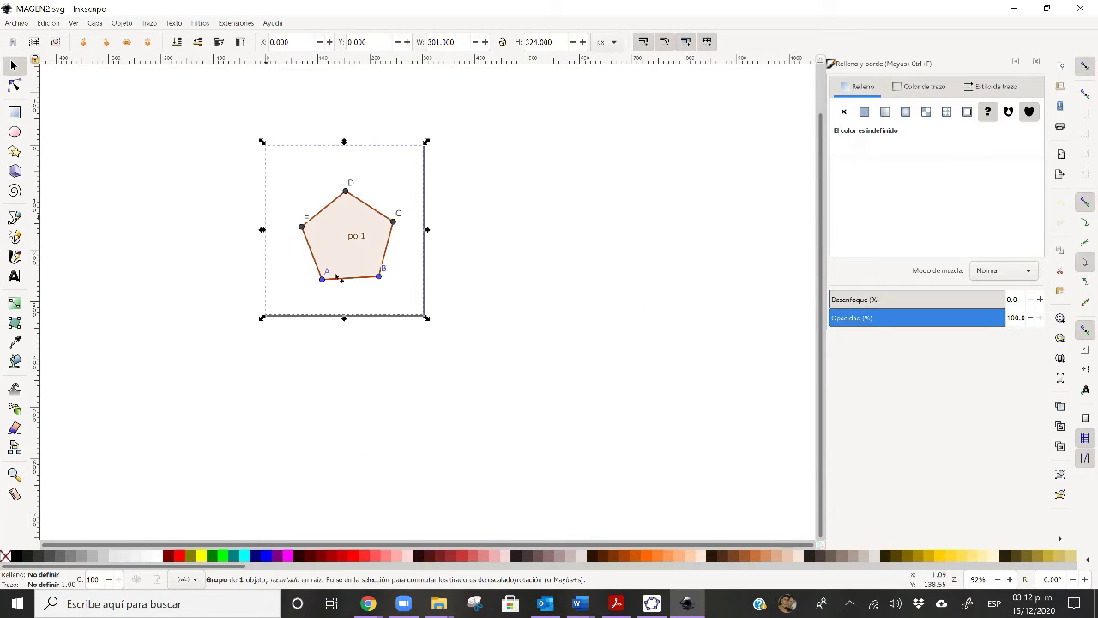
{"action": "scroll", "coordinate": [339, 279], "scroll_direction": "up", "scroll_amount": 4}
{"action": "scroll", "coordinate": [343, 283], "scroll_direction": "up", "scroll_amount": 5}
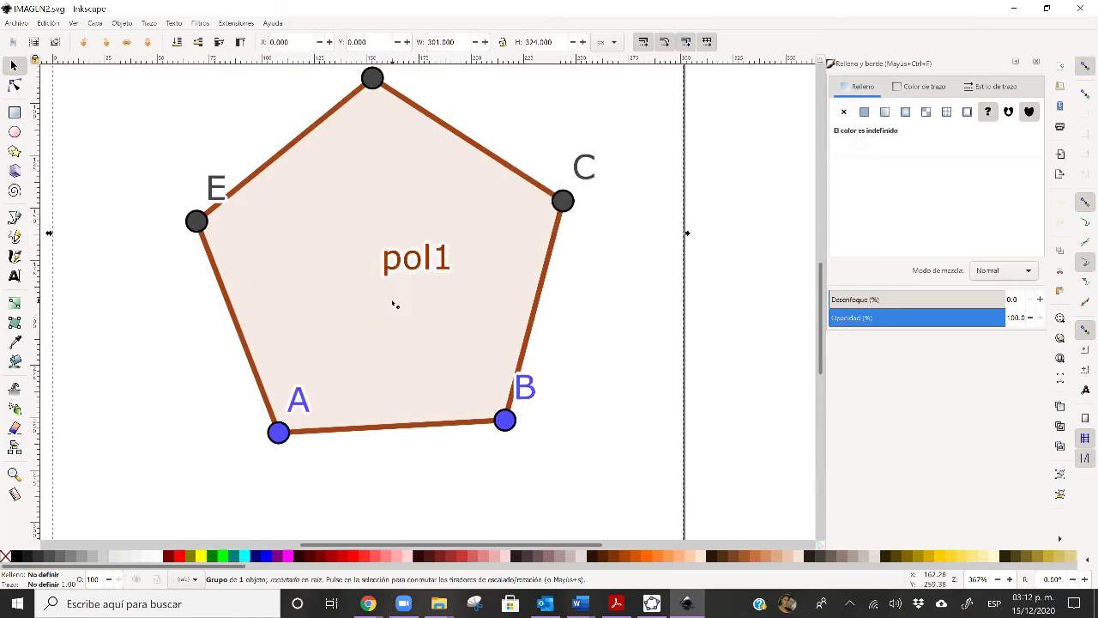
{"action": "scroll", "coordinate": [395, 305], "scroll_direction": "down", "scroll_amount": 3}
{"action": "scroll", "coordinate": [395, 305], "scroll_direction": "down", "scroll_amount": 1}
{"action": "scroll", "coordinate": [396, 305], "scroll_direction": "up", "scroll_amount": 3}
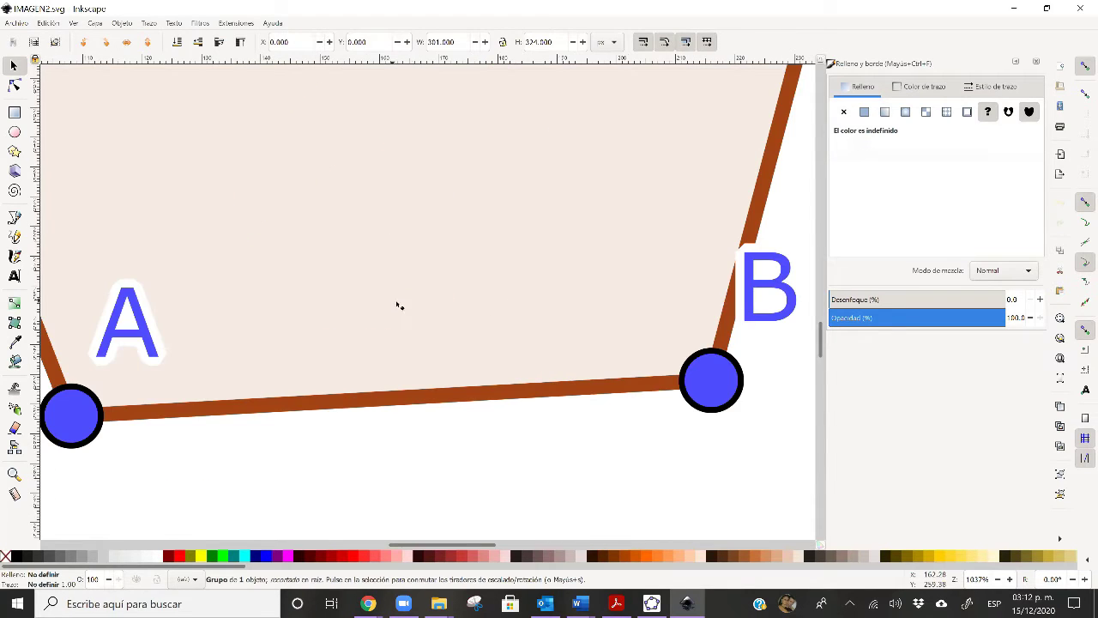
{"action": "scroll", "coordinate": [446, 347], "scroll_direction": "down", "scroll_amount": 3}
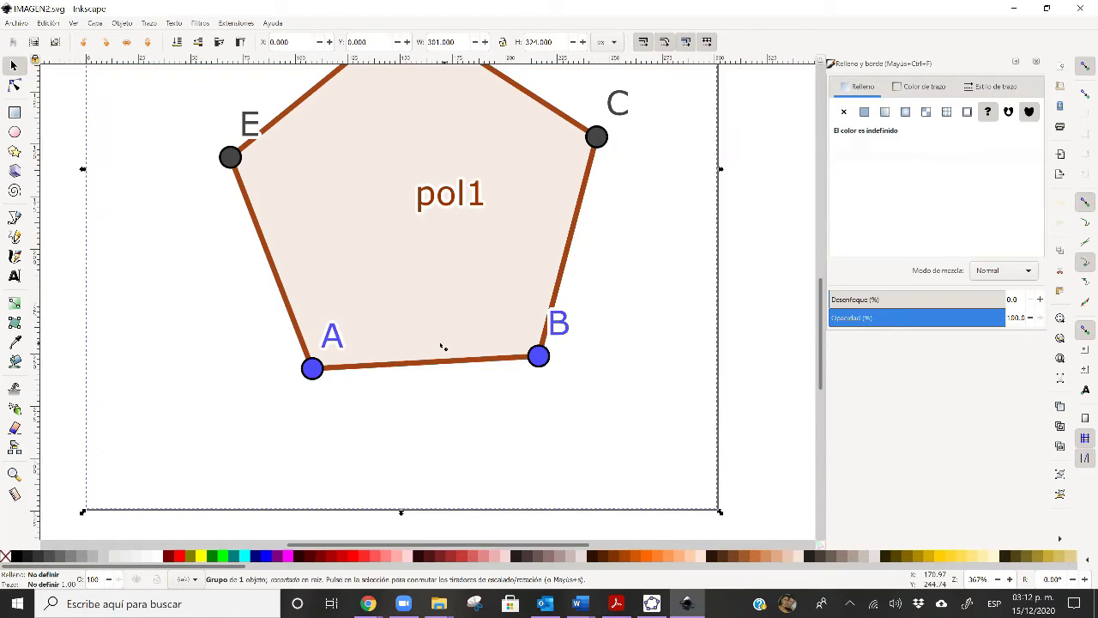
{"action": "scroll", "coordinate": [444, 273], "scroll_direction": "up", "scroll_amount": 4}
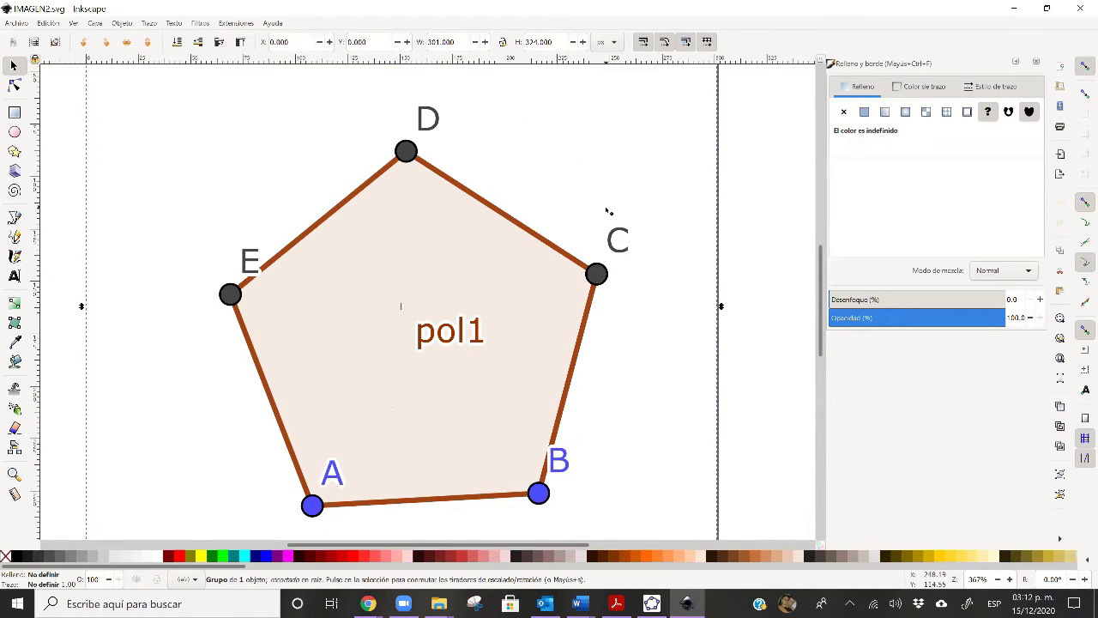
{"action": "scroll", "coordinate": [618, 356], "scroll_direction": "down", "scroll_amount": 5}
{"action": "scroll", "coordinate": [618, 356], "scroll_direction": "down", "scroll_amount": 2}
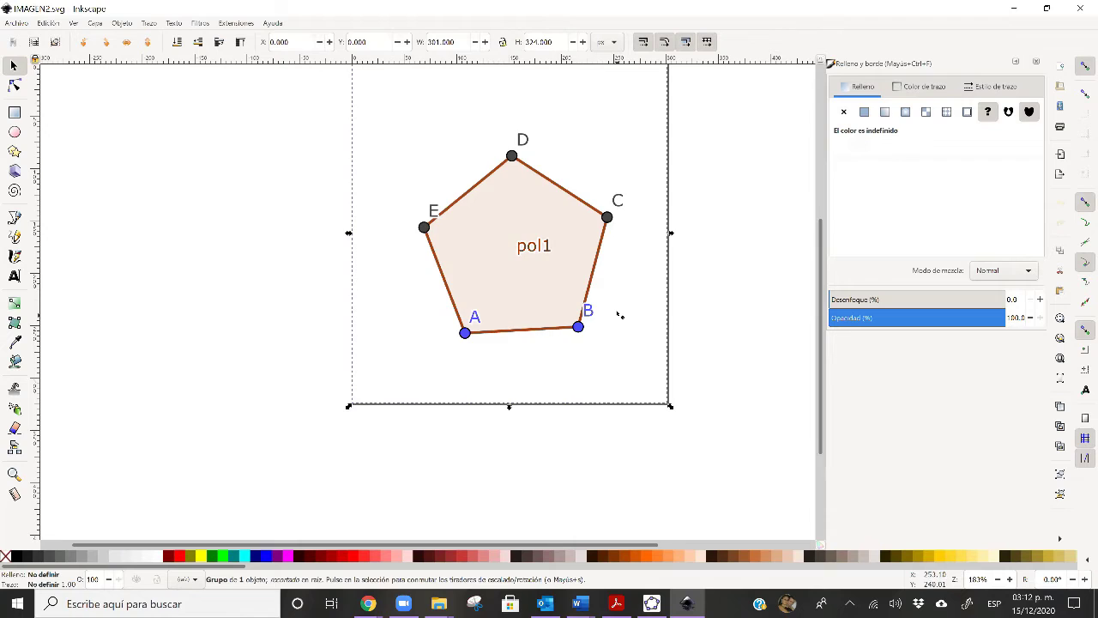
{"action": "scroll", "coordinate": [620, 314], "scroll_direction": "up", "scroll_amount": 4}
{"action": "scroll", "coordinate": [619, 315], "scroll_direction": "down", "scroll_amount": 2}
- Ungroup the pentagon drawing into separate objects, select them all and try moving them
{"action": "key", "text": "ctrl+shift+g"}
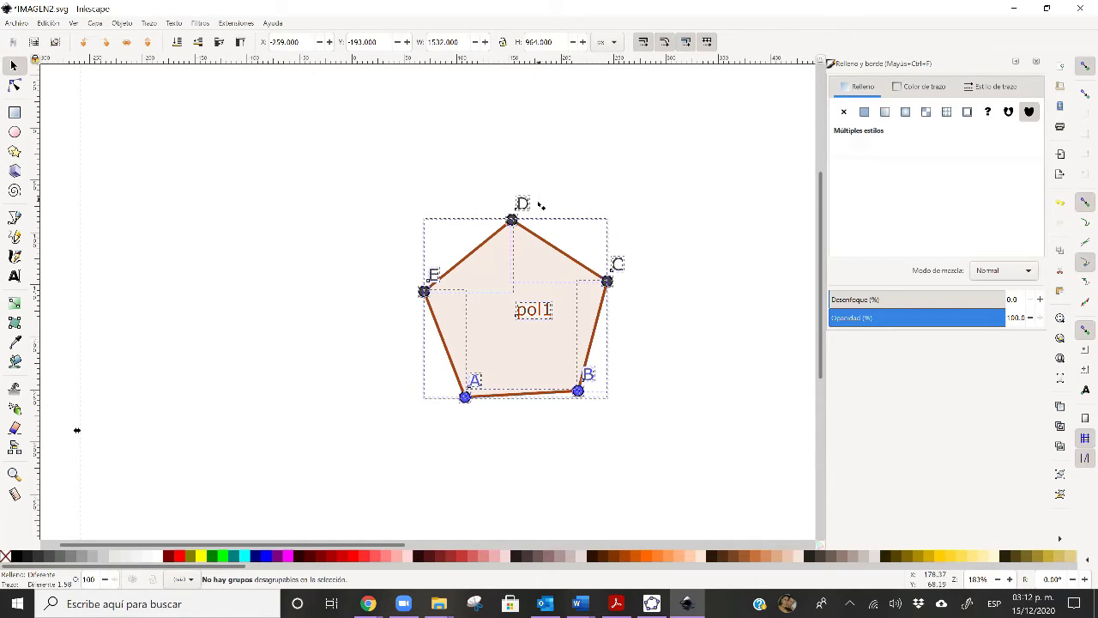
{"action": "key", "text": "ctrl+a"}
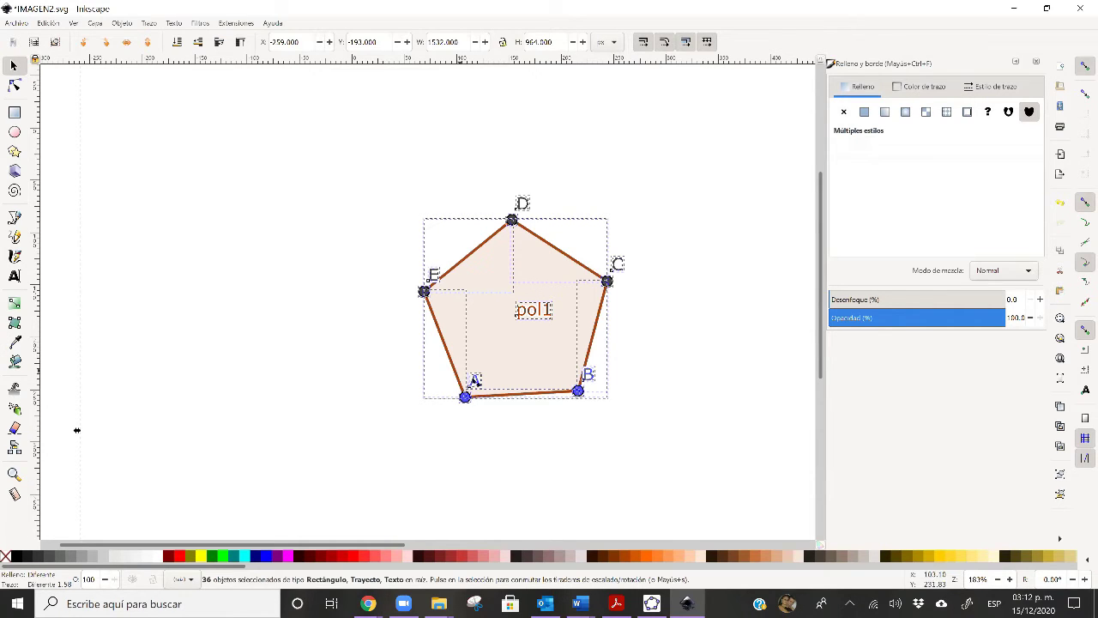
{"action": "mouse_move", "coordinate": [468, 402]}
{"action": "left_mouse_down"}
{"action": "mouse_move", "coordinate": [476, 387]}
{"action": "mouse_move", "coordinate": [460, 415]}
{"action": "left_mouse_up"}
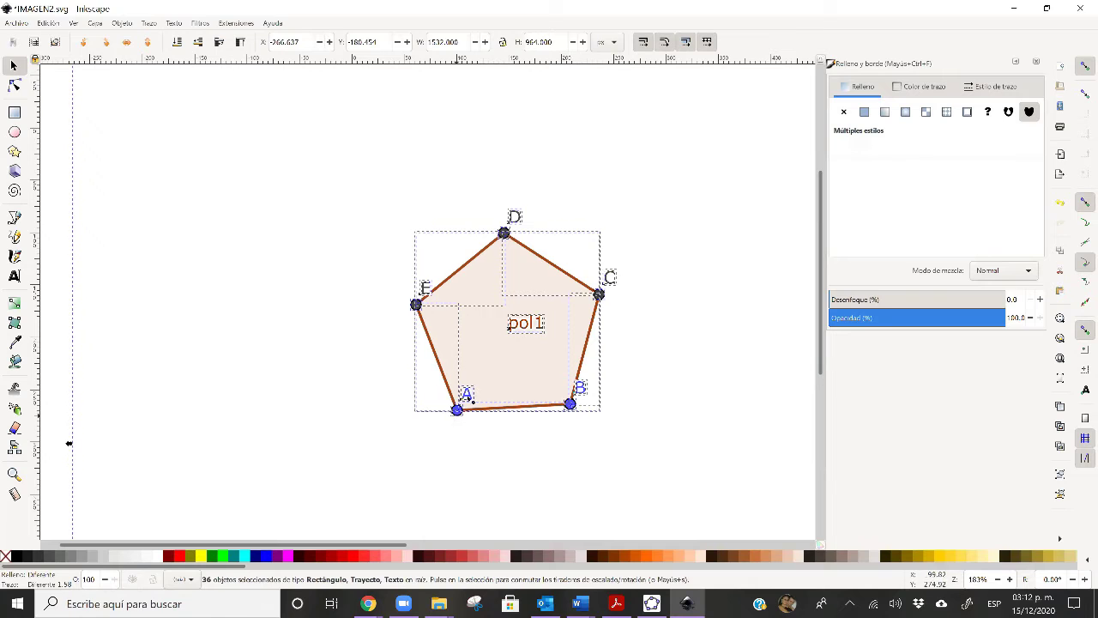
{"action": "left_click_drag", "start_coordinate": [402, 277], "coordinate": [542, 429]}
{"action": "key", "text": "ctrl+z"}
{"action": "key", "text": "ctrl+z"}
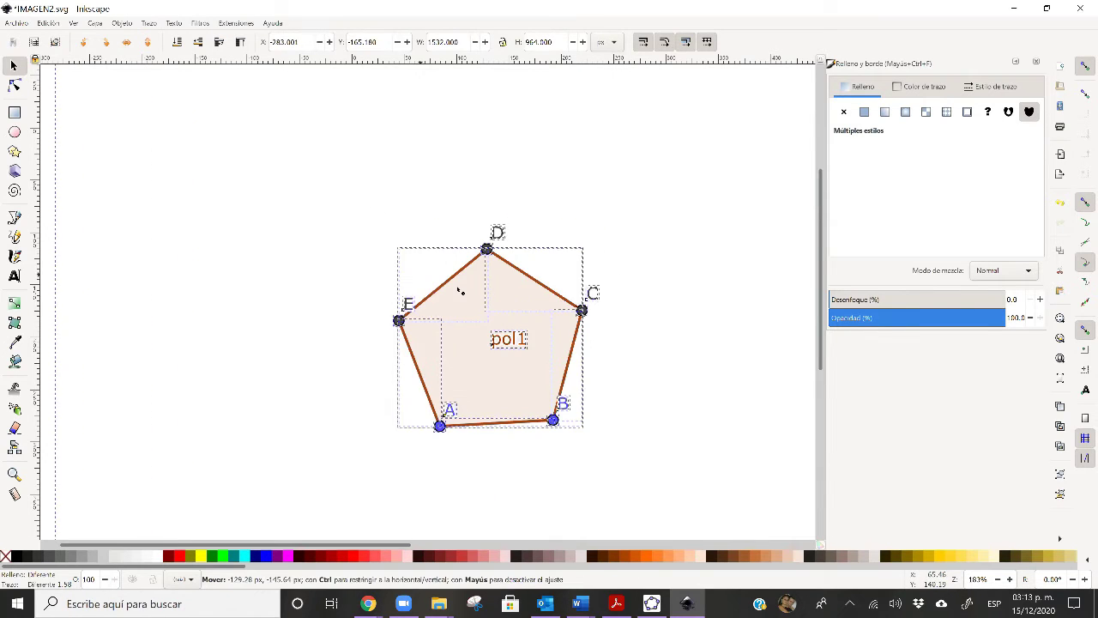
- Group all the drawing's objects and ungroup them again, closing IMAGEN2.svg without saving the changes
{"action": "scroll", "coordinate": [460, 292], "scroll_direction": "down", "scroll_amount": 2}
{"action": "key", "text": "ctrl+g"}
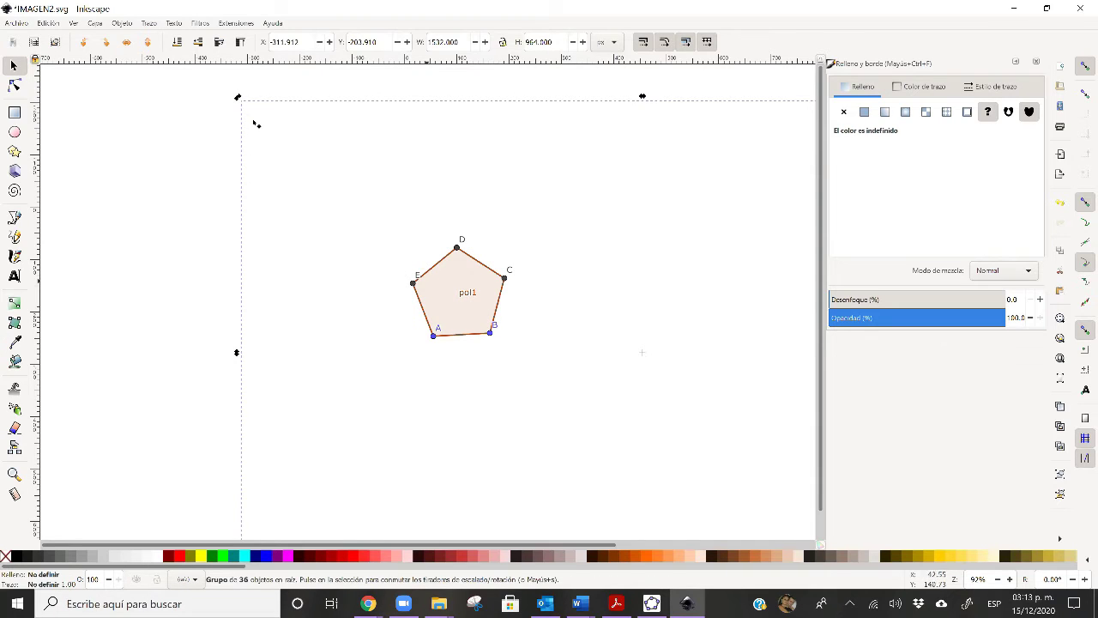
{"action": "key", "text": "ctrl+shift+g"}
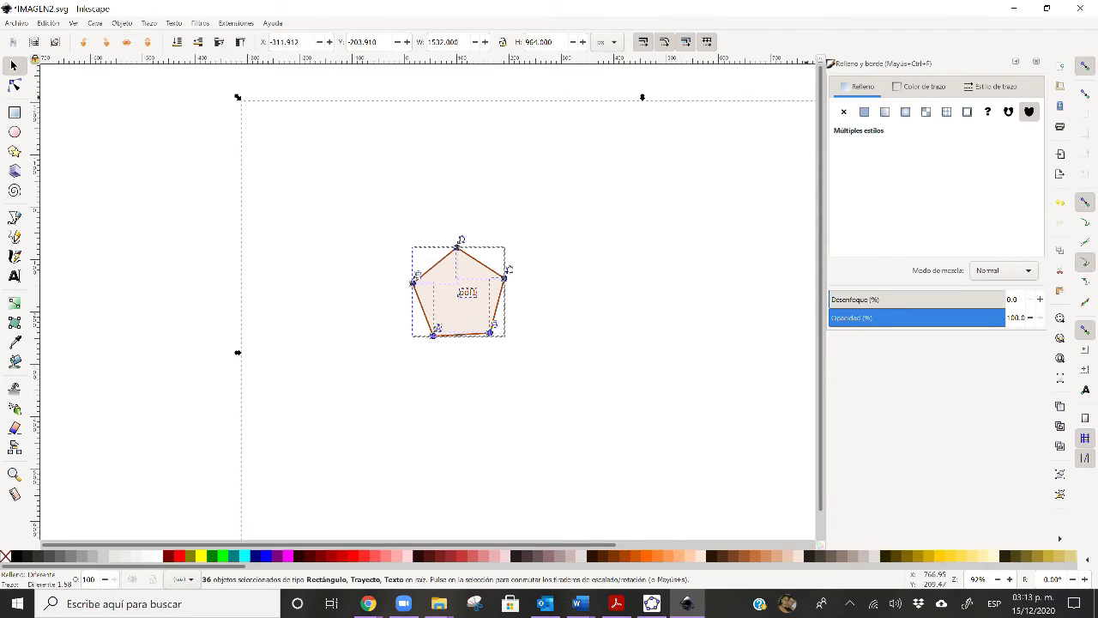
{"action": "left_click", "coordinate": [1080, 10]}
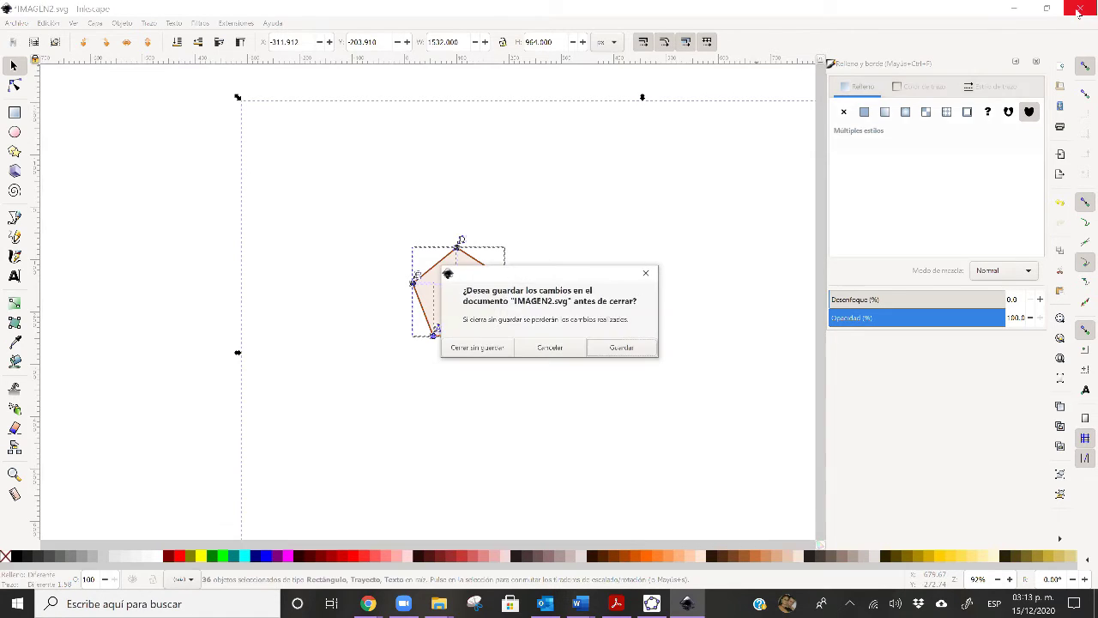
{"action": "left_click", "coordinate": [478, 355]}
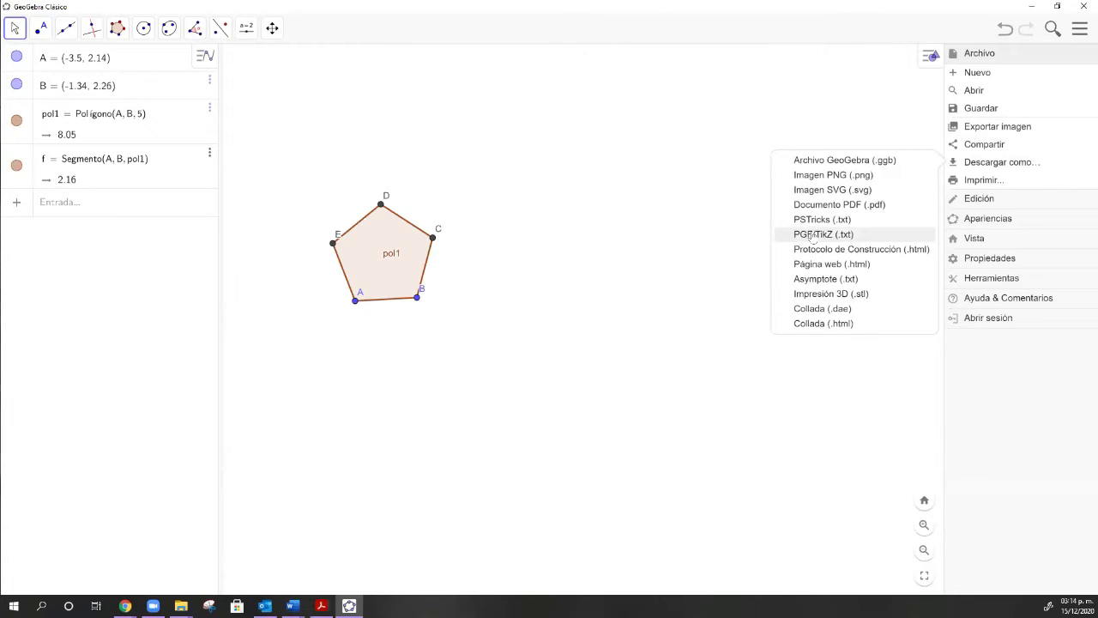
- In GeoGebra, export the construction as a PGF/TikZ text file named IMAGEN2.txt on the desktop
{"action": "left_click", "coordinate": [813, 234]}
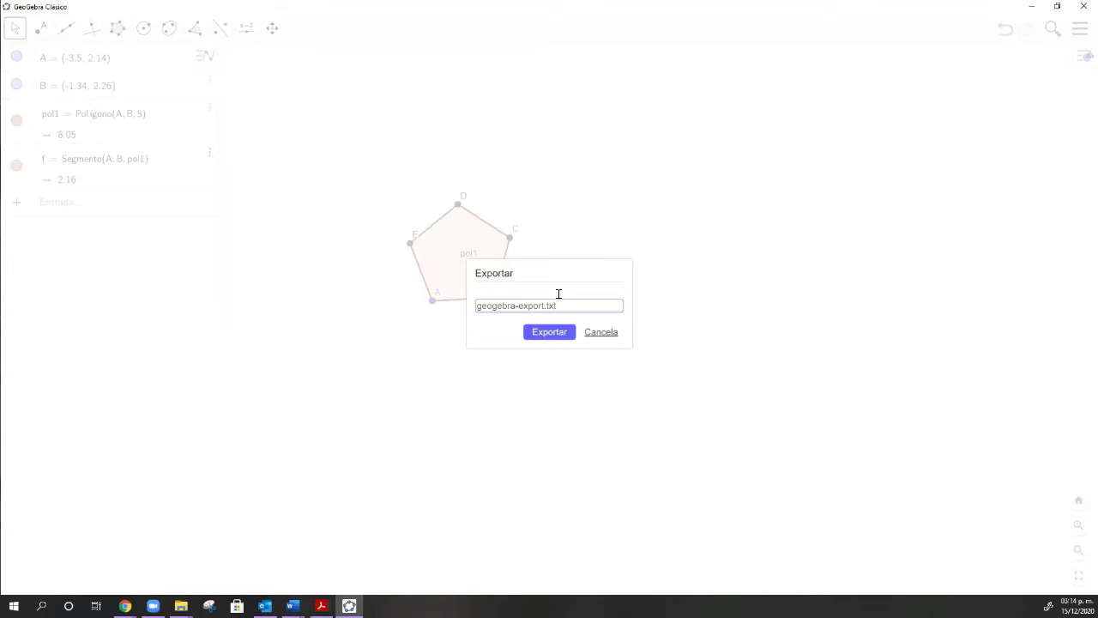
{"action": "key", "text": "shift+Left"}
{"action": "key", "text": "shift+Left"}
{"action": "key", "text": "shift+Left"}
{"action": "key", "text": "shift+Left"}
{"action": "key", "text": "shift+Left"}
{"action": "key", "text": "shift+Left"}
{"action": "key", "text": "shift+Left"}
{"action": "key", "text": "shift+Left"}
{"action": "key", "text": "shift+Left"}
{"action": "key", "text": "shift+Left"}
{"action": "key", "text": "shift+Left"}
{"action": "key", "text": "shift+Left"}
{"action": "key", "text": "shift+Left"}
{"action": "key", "text": "shift+Left"}
{"action": "key", "text": "shift+Left"}
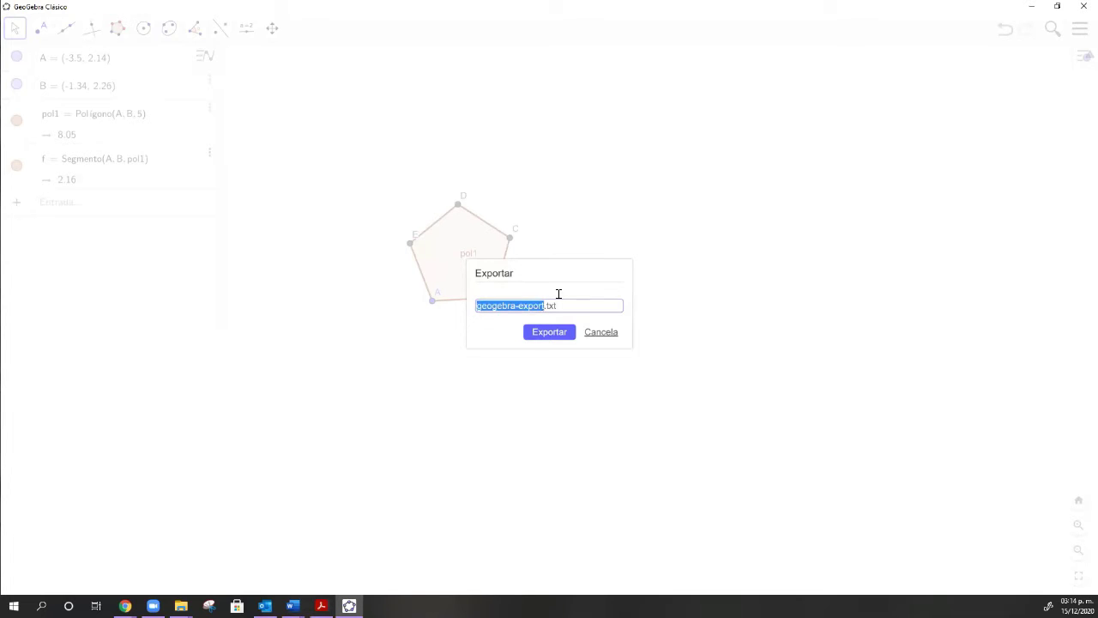
{"action": "type", "text": "IMAGEN2"}
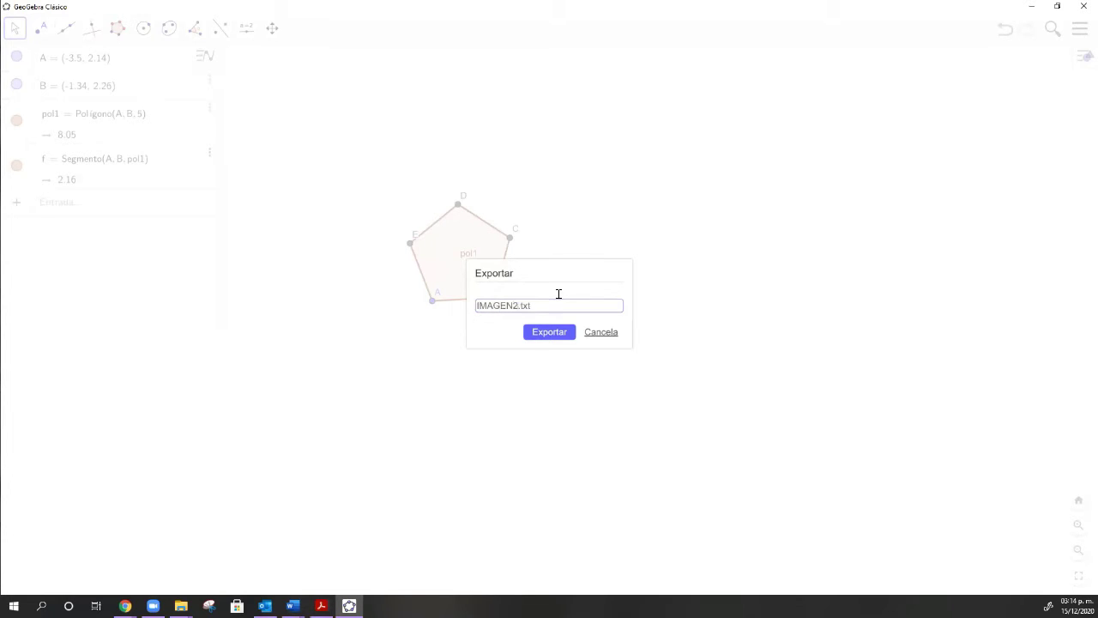
{"action": "left_click", "coordinate": [559, 332]}
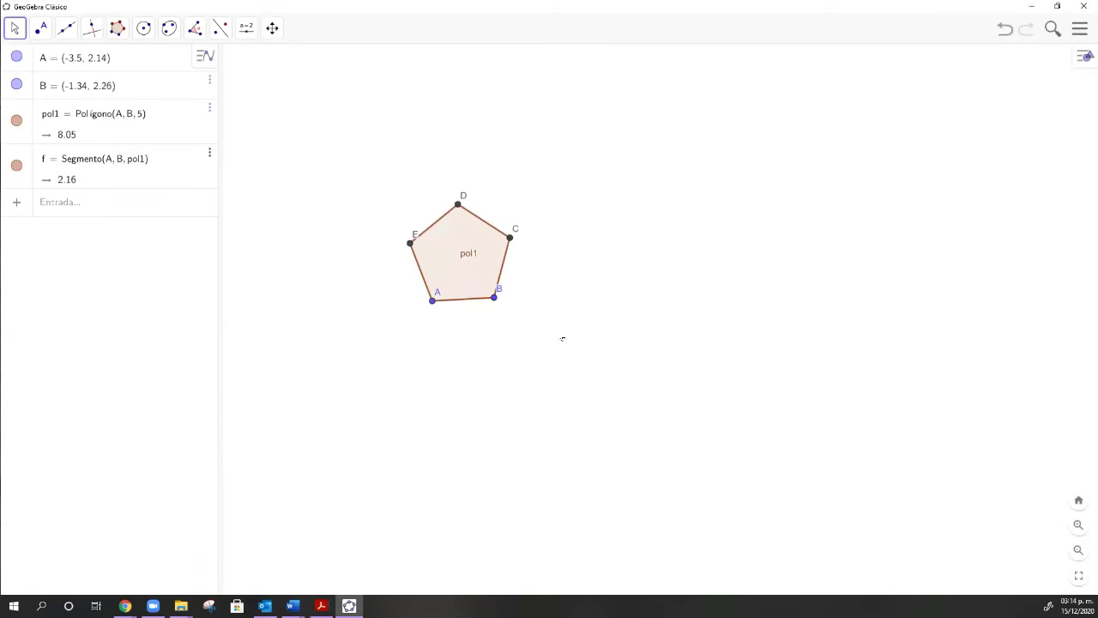
{"action": "left_click", "coordinate": [506, 371]}
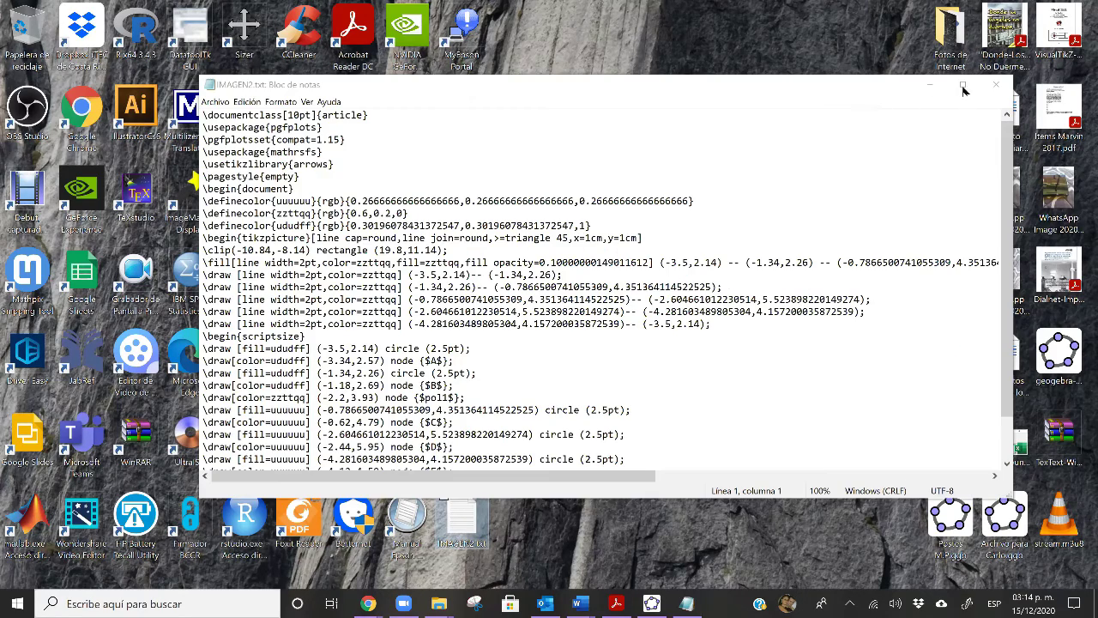
- Maximize the Notepad window of IMAGEN2.txt to examine the exported TikZ code
{"action": "key", "text": "super+Up"}
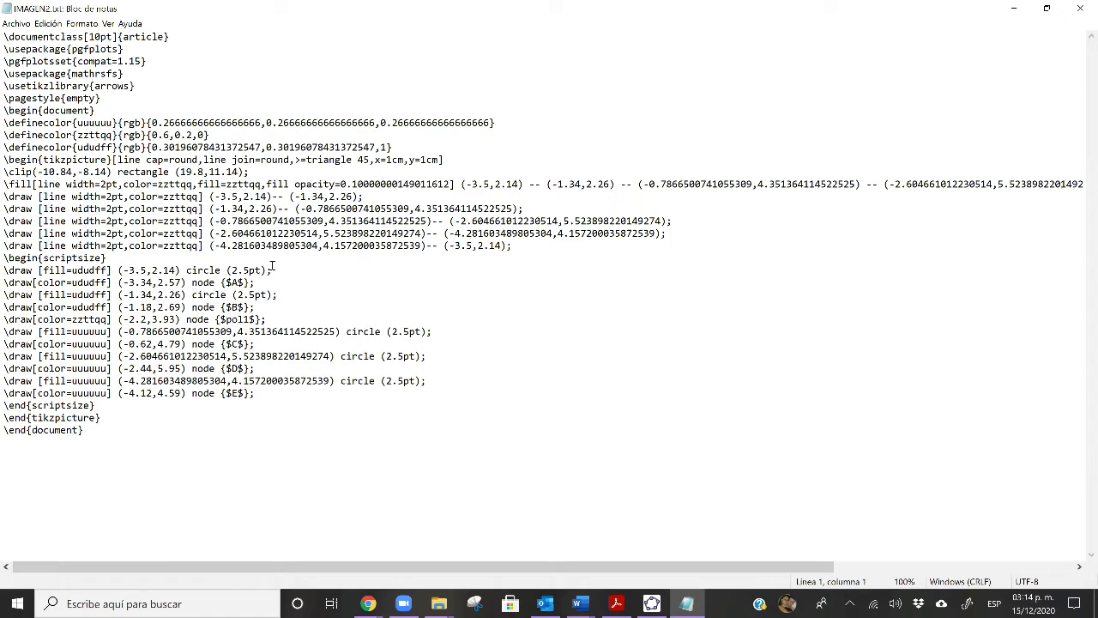